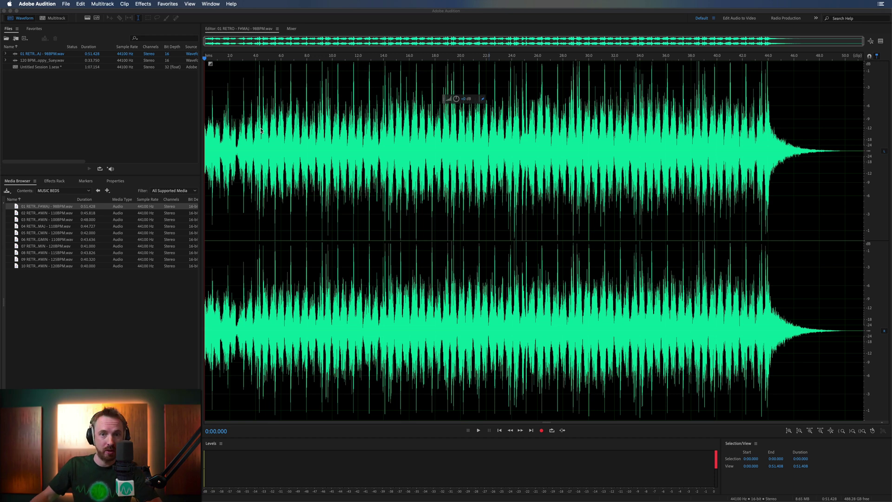
Play the track, then set Stretch and Pitch to the Default preset with New Duration 0:55.000 (106.94%)
{"action": "key", "text": "space"}
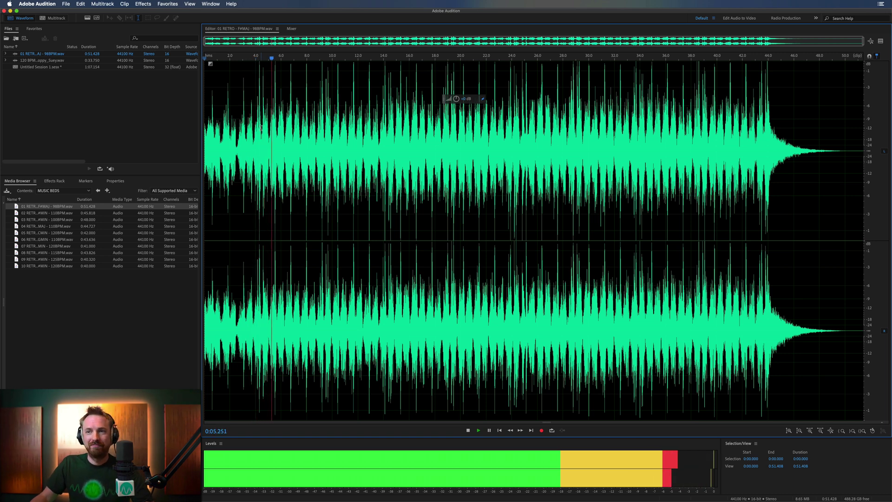
{"action": "key", "text": "space"}
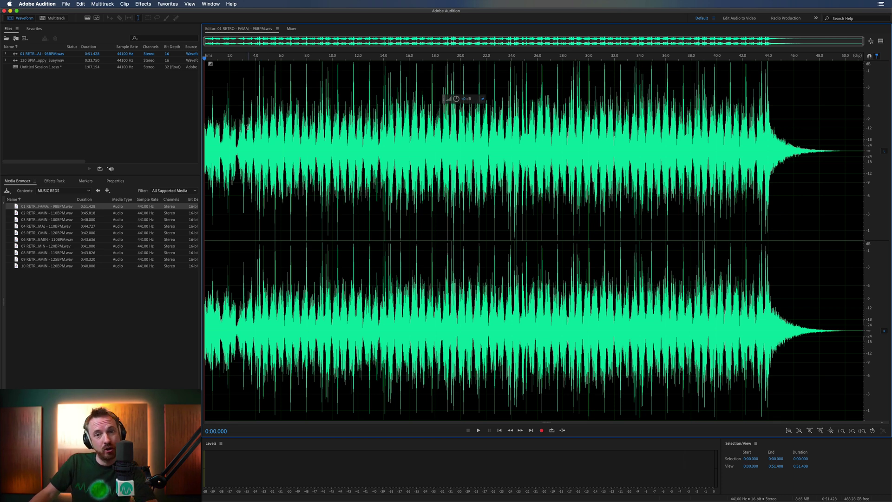
{"action": "left_click", "coordinate": [141, 4]}
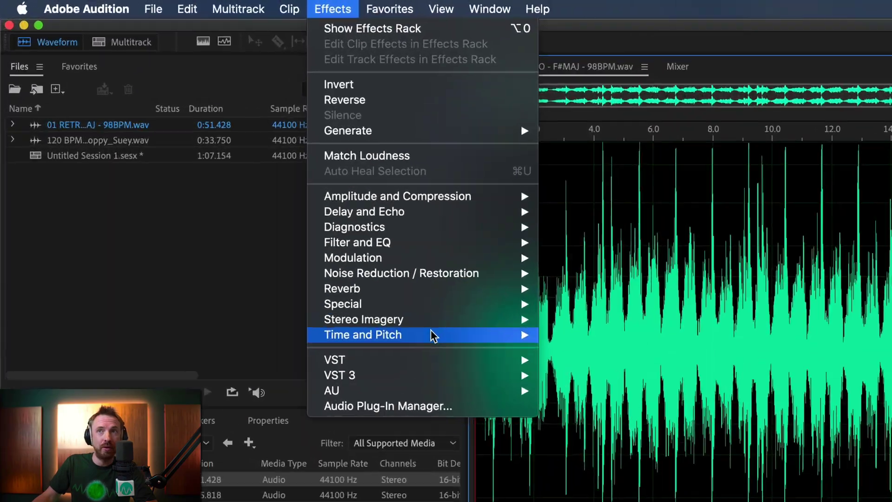
{"action": "mouse_move", "coordinate": [186, 144]}
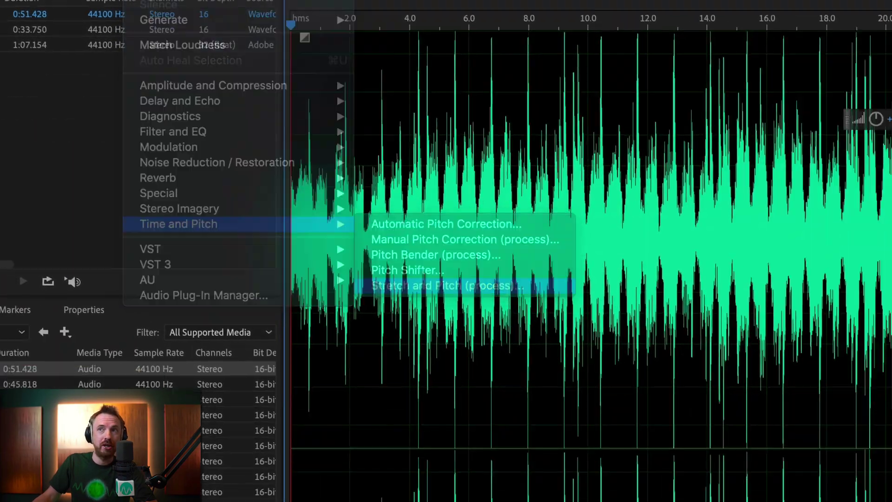
{"action": "left_click", "coordinate": [444, 285]}
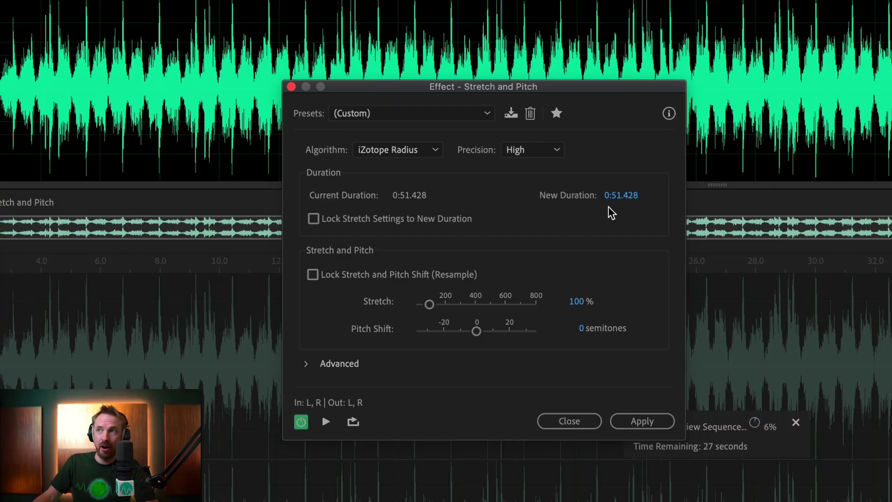
{"action": "left_click", "coordinate": [390, 118]}
{"action": "left_click", "coordinate": [389, 130]}
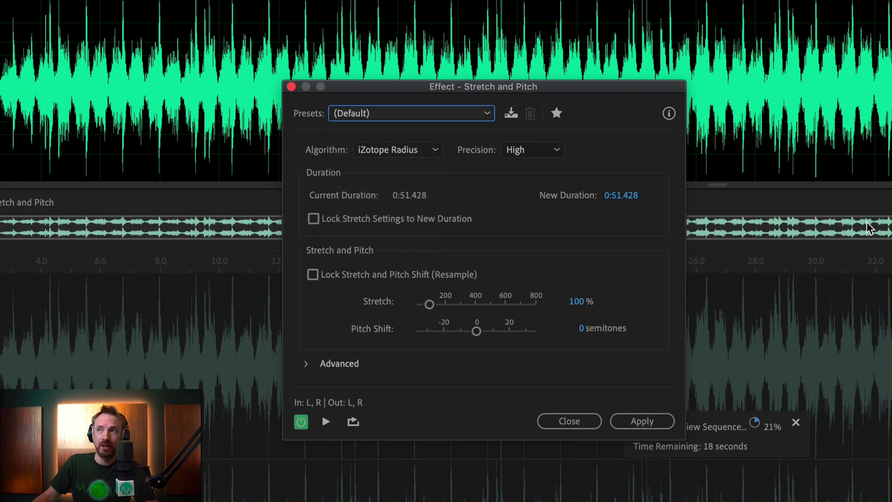
{"action": "left_click", "coordinate": [623, 199]}
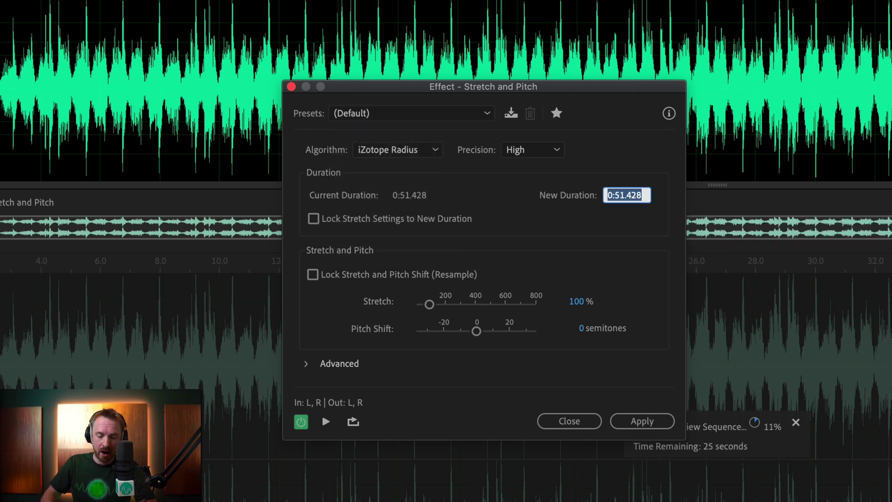
{"action": "type", "text": "0:55"}
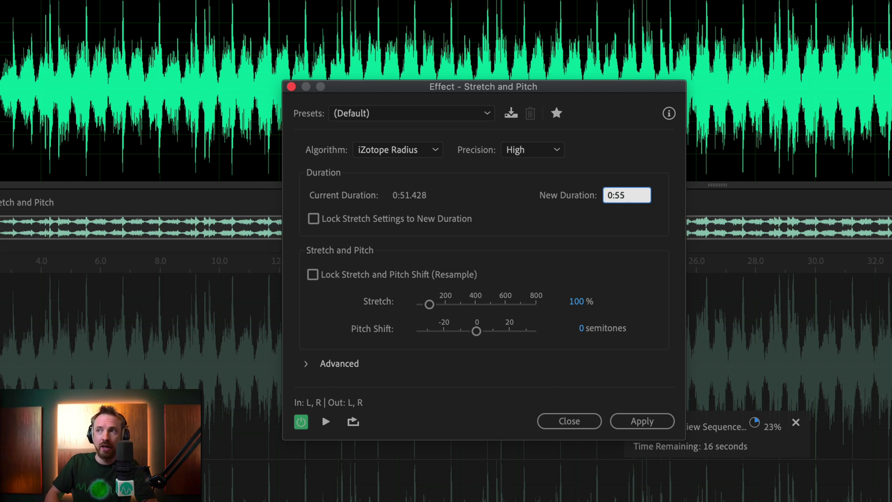
{"action": "key", "text": "Return"}
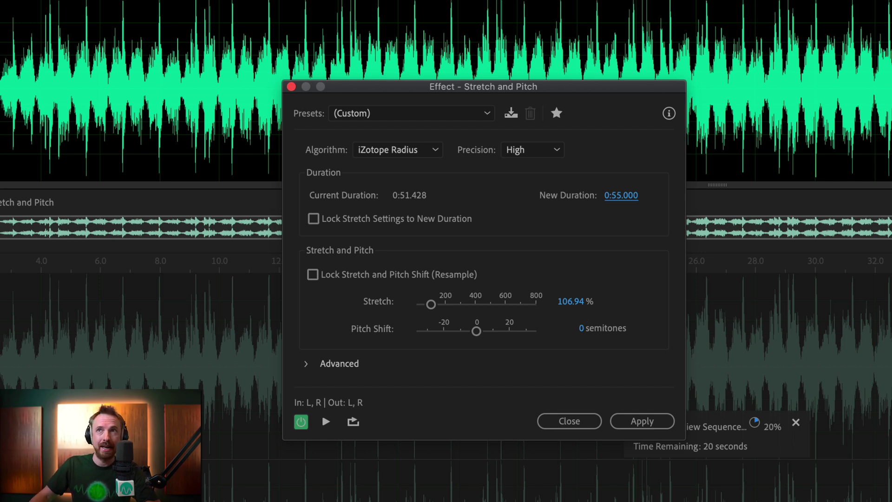
Preview the stretched audio and lock stretch and pitch shift together (Resample)
{"action": "key", "text": "space"}
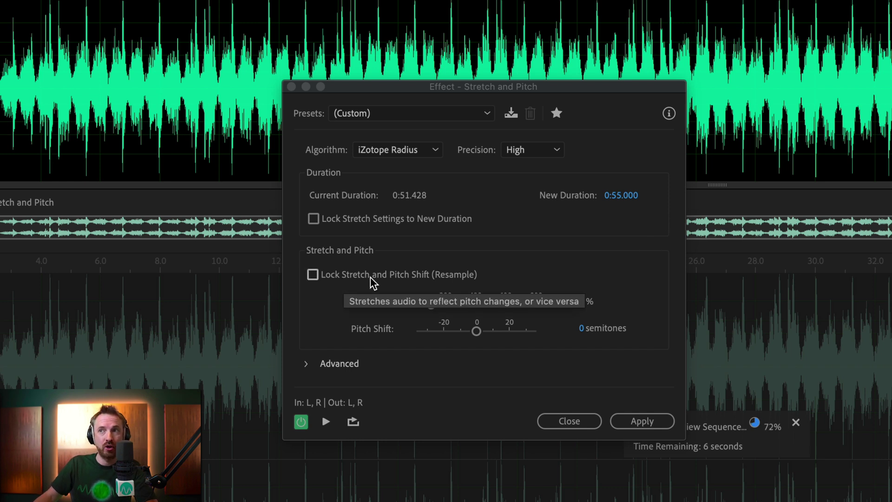
{"action": "left_click", "coordinate": [425, 278]}
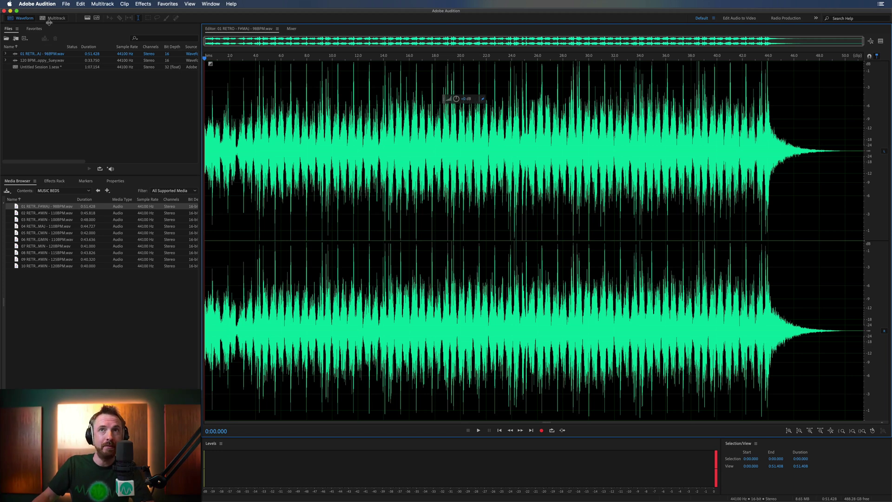
Switch to the multitrack session and start playing it
{"action": "left_click", "coordinate": [49, 19]}
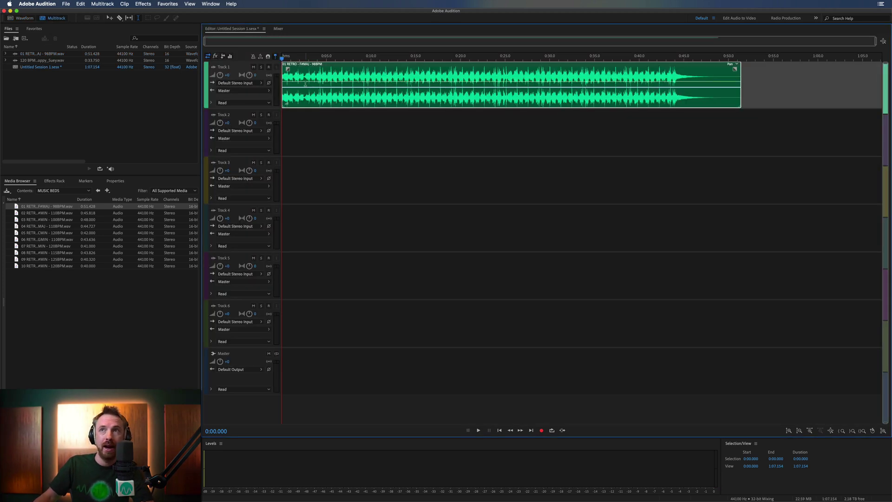
{"action": "scroll", "coordinate": [292, 58], "scroll_direction": "up", "scroll_amount": 4}
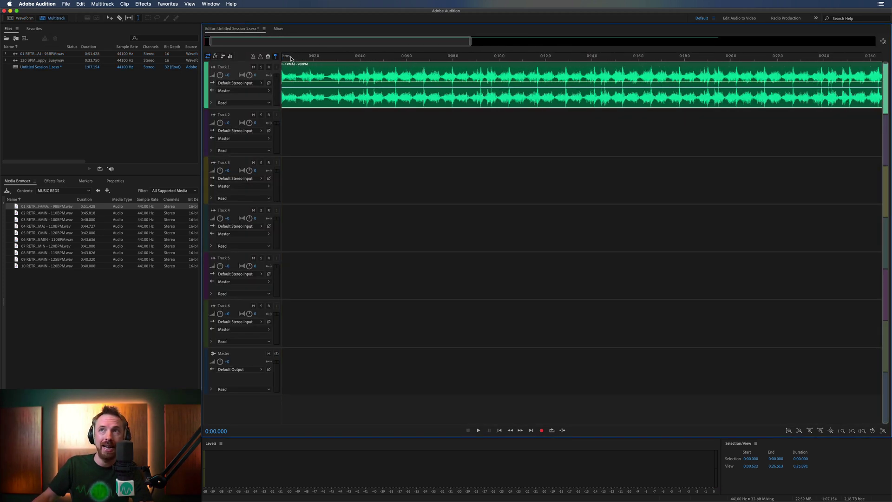
{"action": "key", "text": "space"}
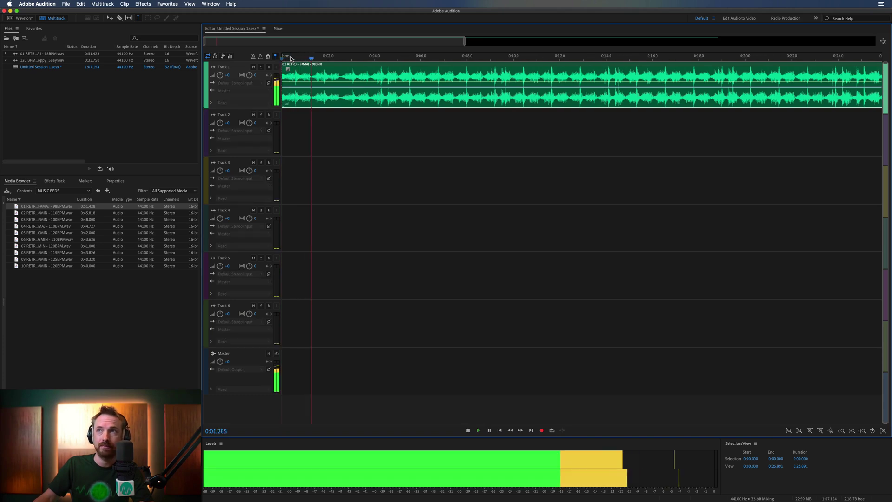
{"action": "scroll", "coordinate": [346, 63], "scroll_direction": "down", "scroll_amount": 4}
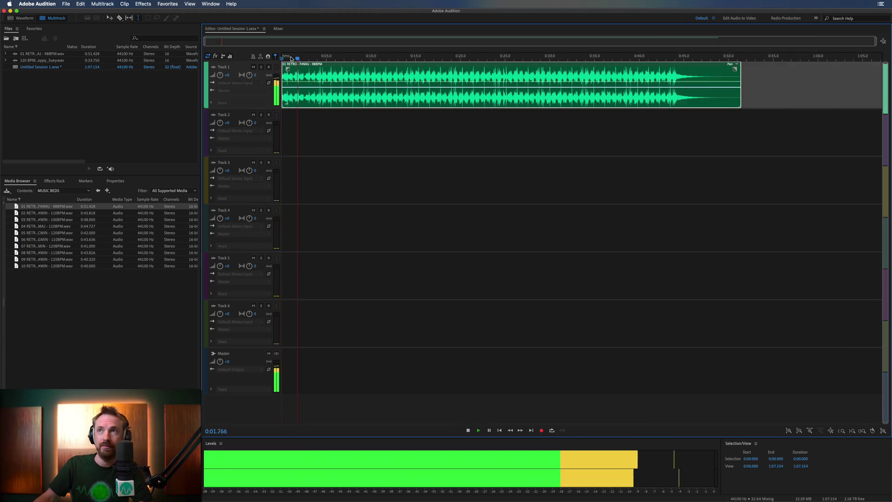
Place the playhead at 0:43.925 where the music fades out and listen from there
{"action": "left_click", "coordinate": [669, 72]}
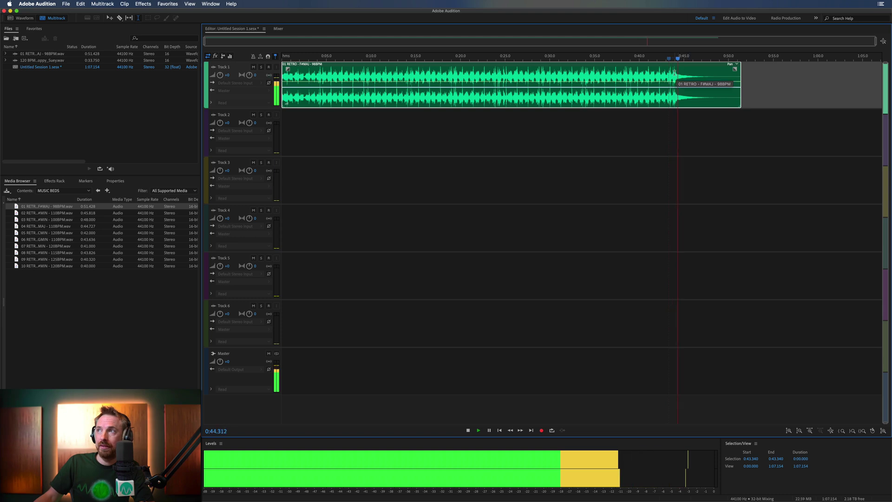
{"action": "left_click", "coordinate": [675, 73]}
{"action": "key", "text": "space"}
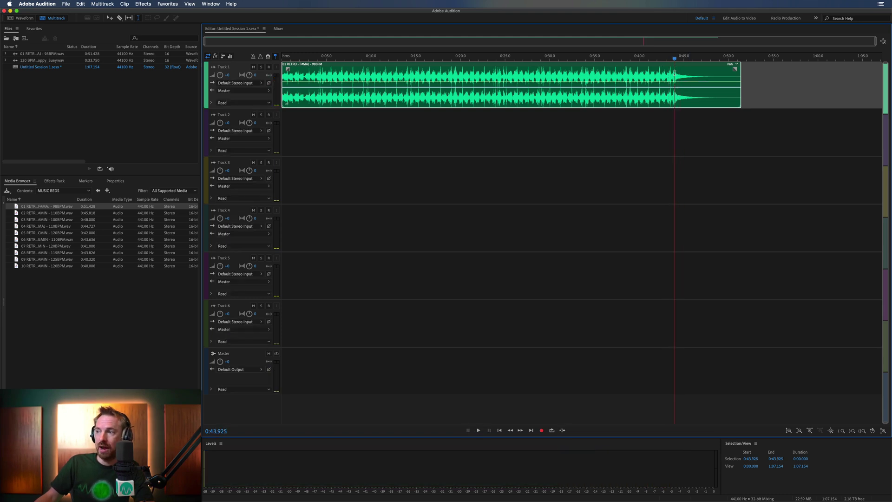
{"action": "key", "text": "space"}
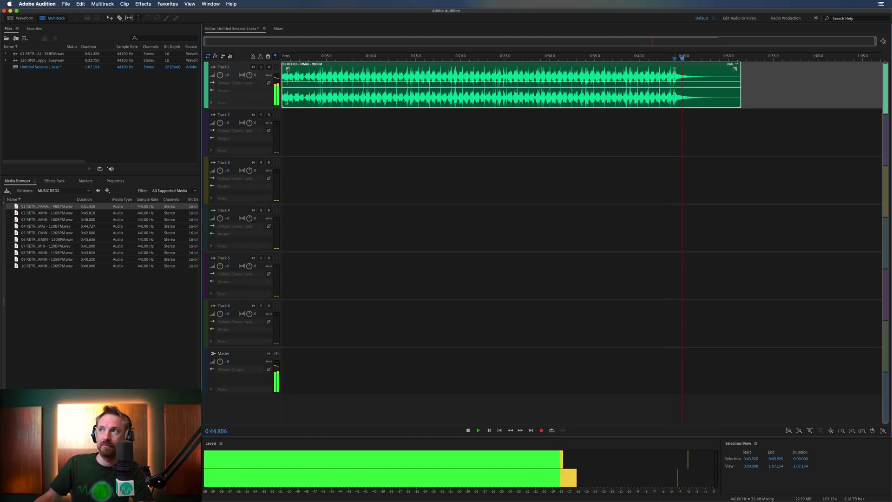
{"action": "key", "text": "space"}
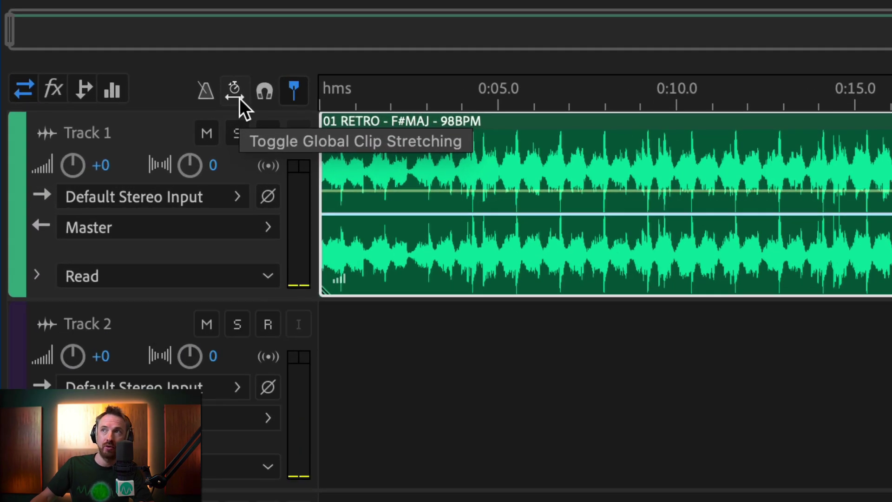
{"action": "left_click", "coordinate": [261, 59]}
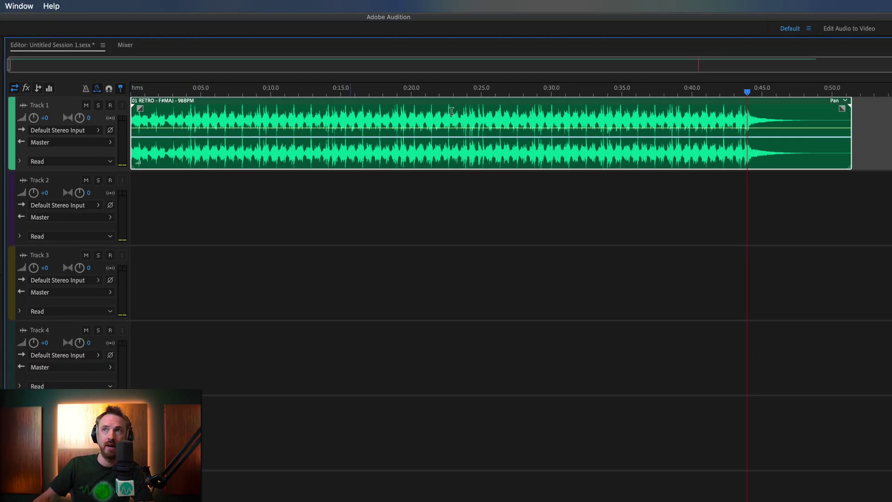
{"action": "left_click", "coordinate": [761, 92]}
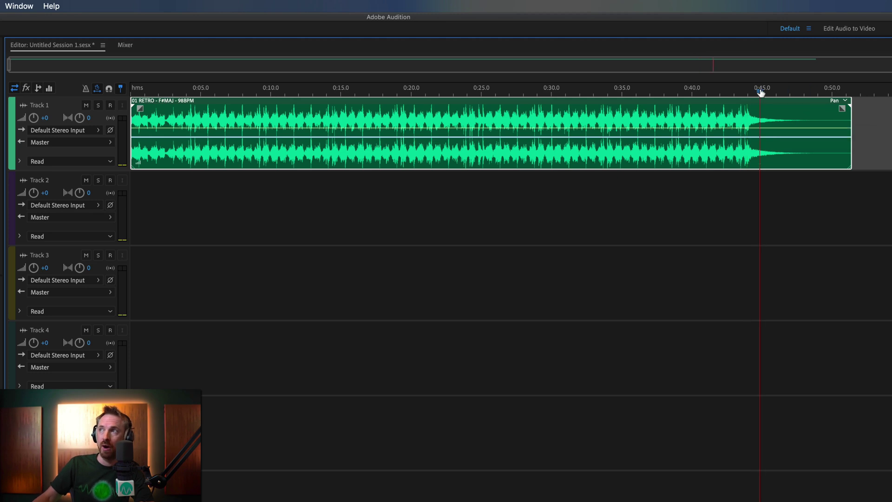
{"action": "left_click", "coordinate": [761, 92]}
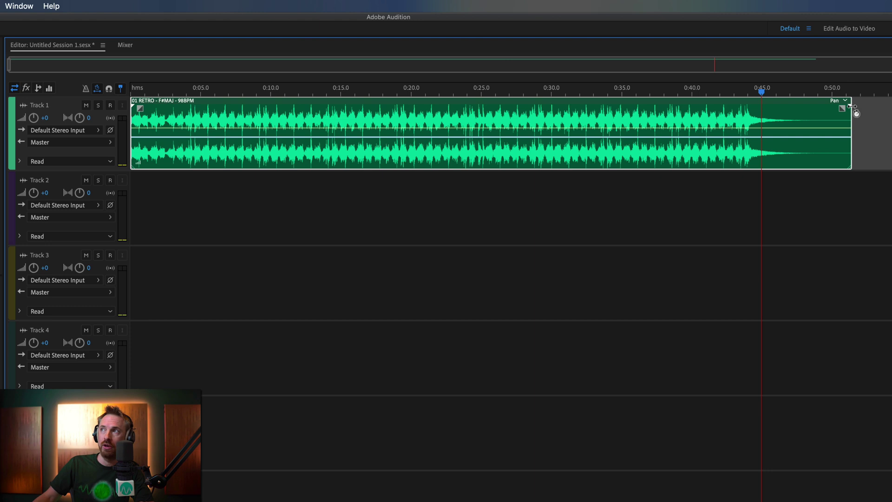
{"action": "left_click_drag", "start_coordinate": [857, 112], "coordinate": [870, 105]}
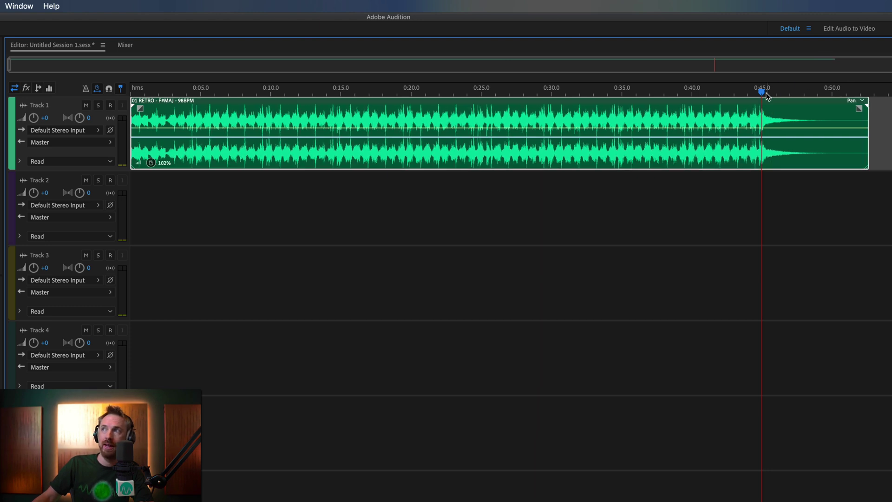
{"action": "left_click", "coordinate": [740, 91]}
{"action": "key", "text": "space"}
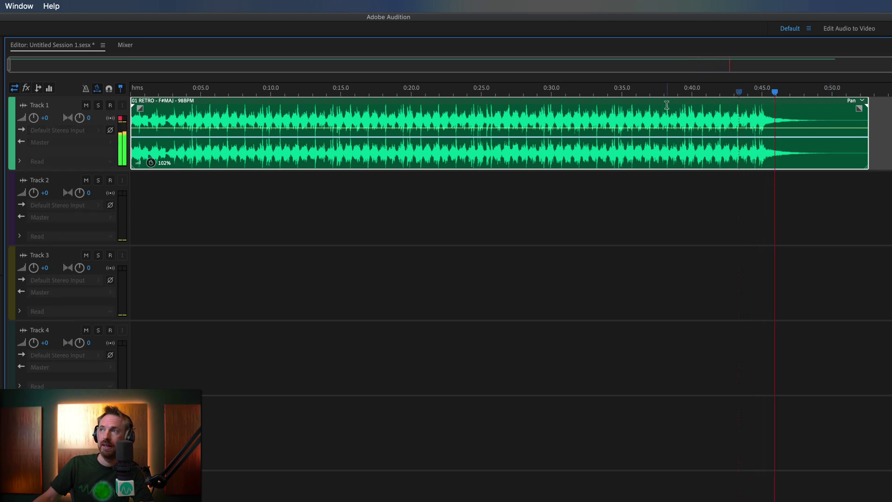
{"action": "key", "text": "space"}
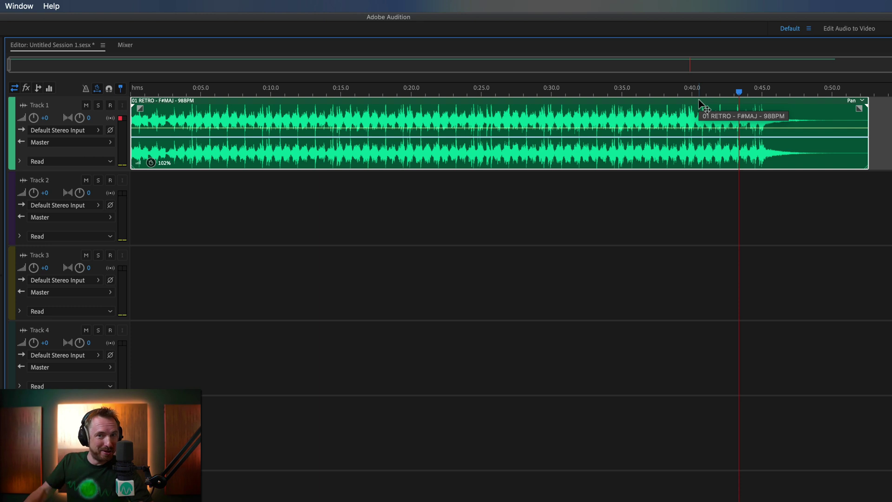
{"action": "key", "text": "space"}
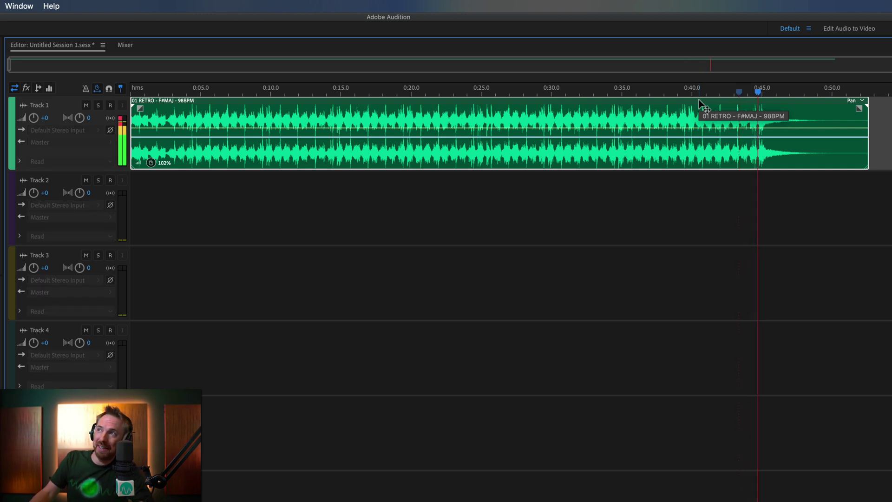
{"action": "key", "text": "space"}
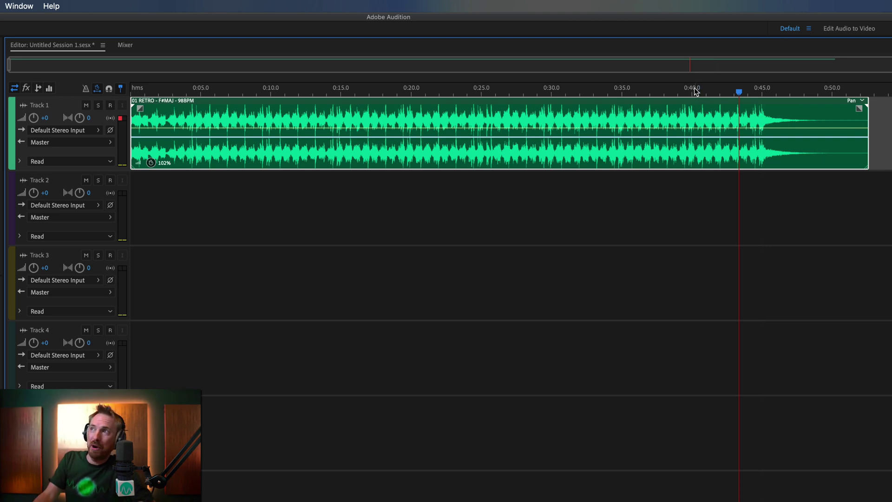
{"action": "left_click", "coordinate": [695, 91]}
{"action": "key", "text": "space"}
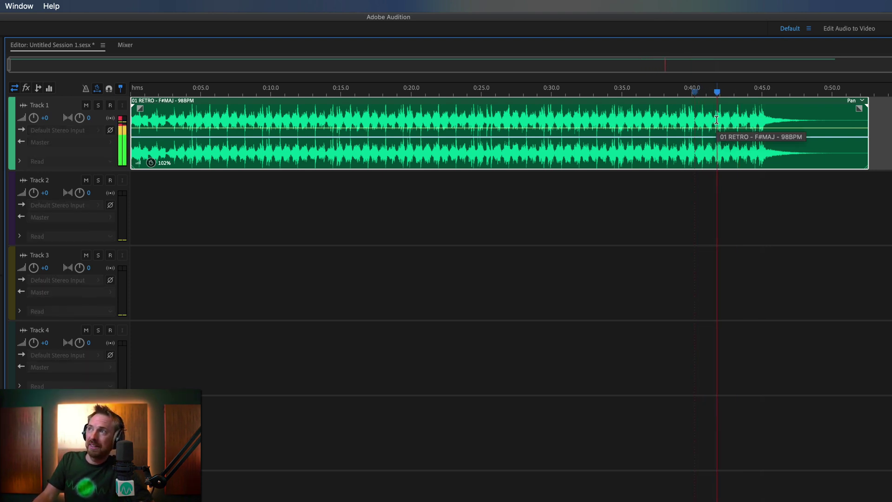
{"action": "key", "text": "space"}
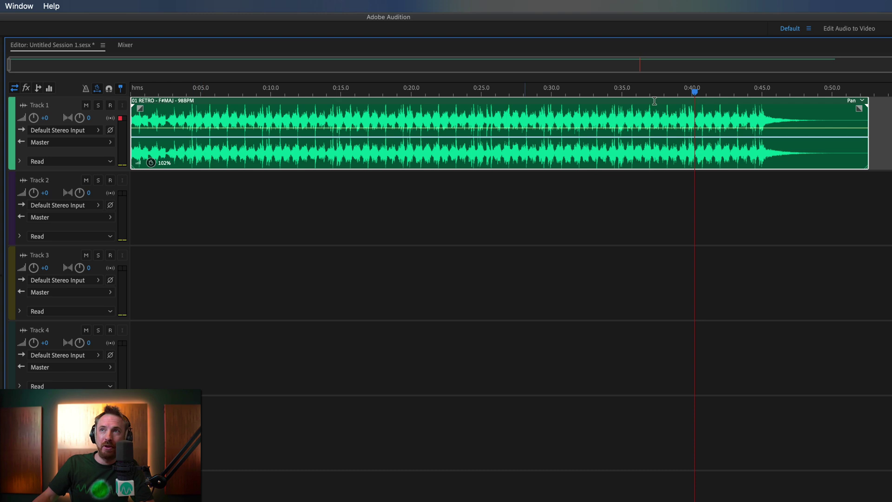
{"action": "left_click_drag", "start_coordinate": [867, 102], "coordinate": [891, 116]}
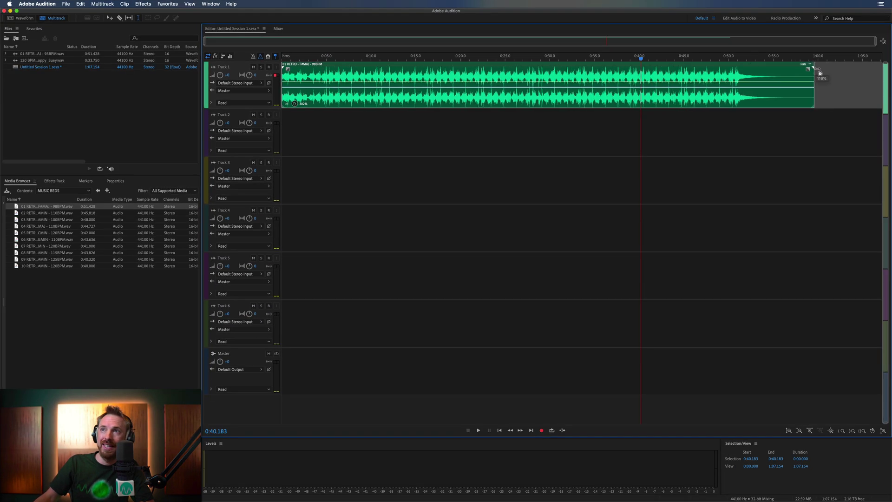
{"action": "left_click_drag", "start_coordinate": [855, 73], "coordinate": [872, 70]}
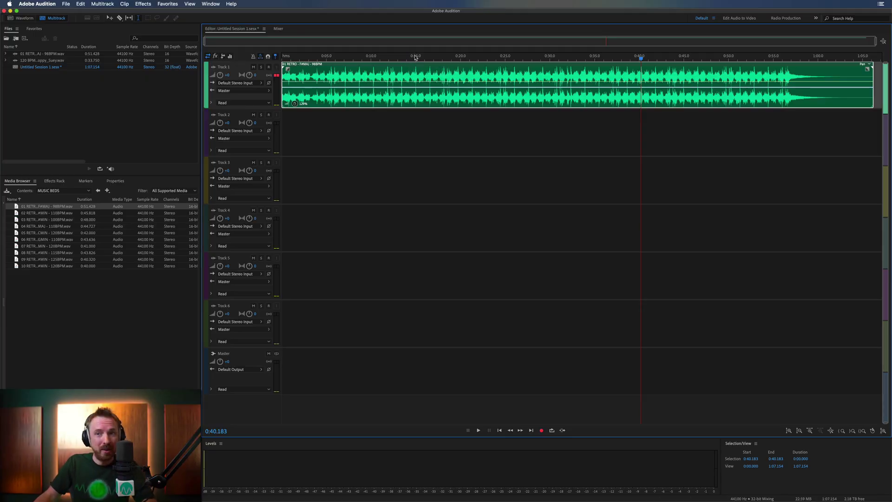
Undo the 129% and remaining 102% stretches so the Track 1 clip ends near 0:51
{"action": "key", "text": "super+z"}
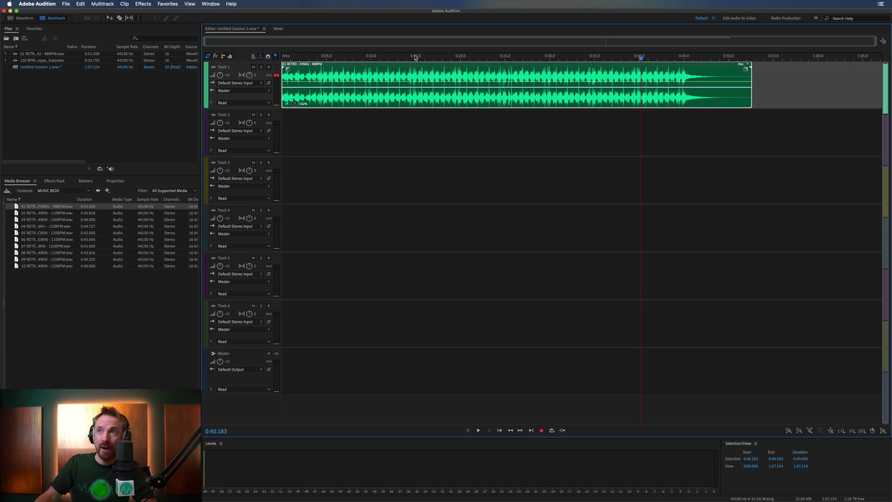
{"action": "key", "text": "super+z"}
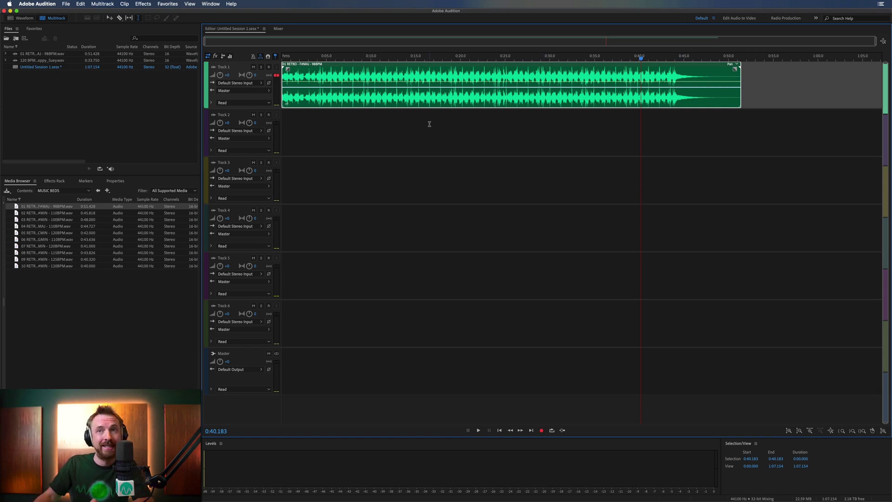
Enable Remix on the Track 1 music bed clip through its context menu
{"action": "right_click", "coordinate": [335, 102]}
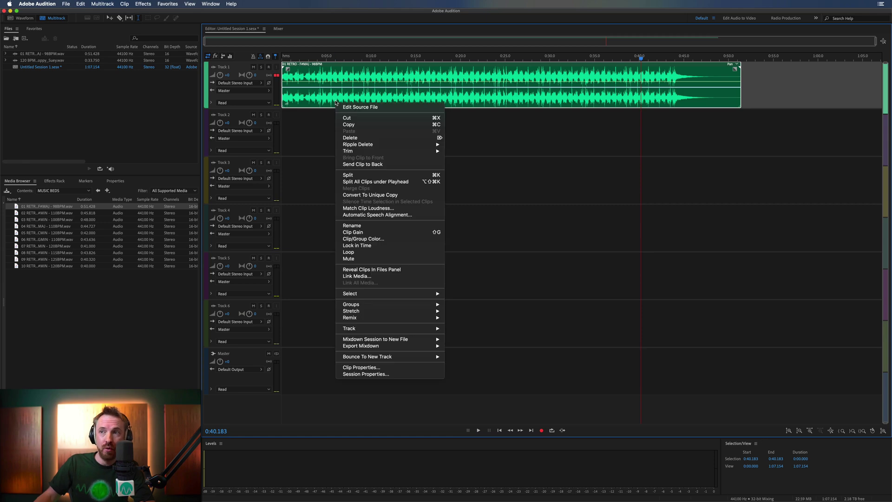
{"action": "mouse_move", "coordinate": [392, 320]}
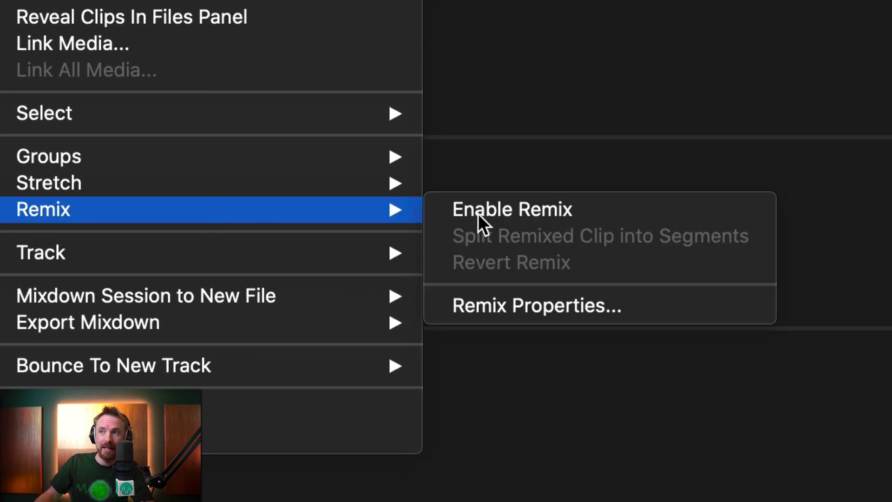
{"action": "left_click", "coordinate": [600, 215]}
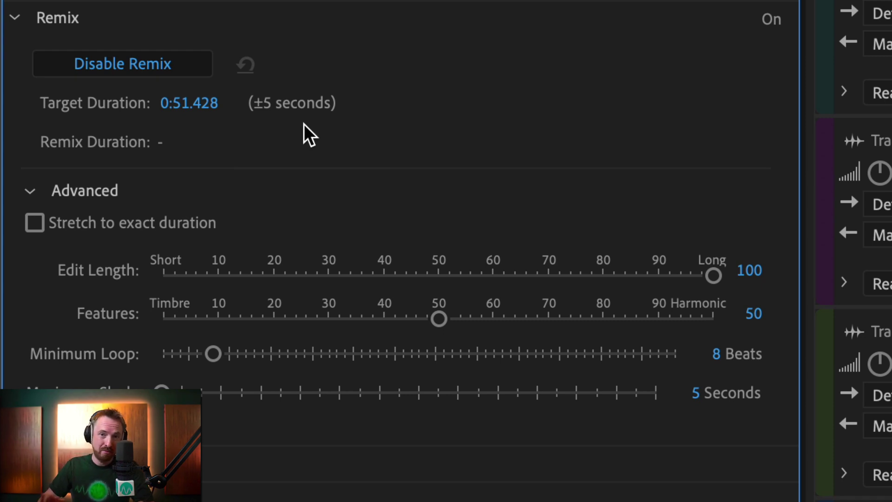
Set the Remix target duration to 2:00 so the music clip rebuilds to about two minutes
{"action": "left_click", "coordinate": [196, 104]}
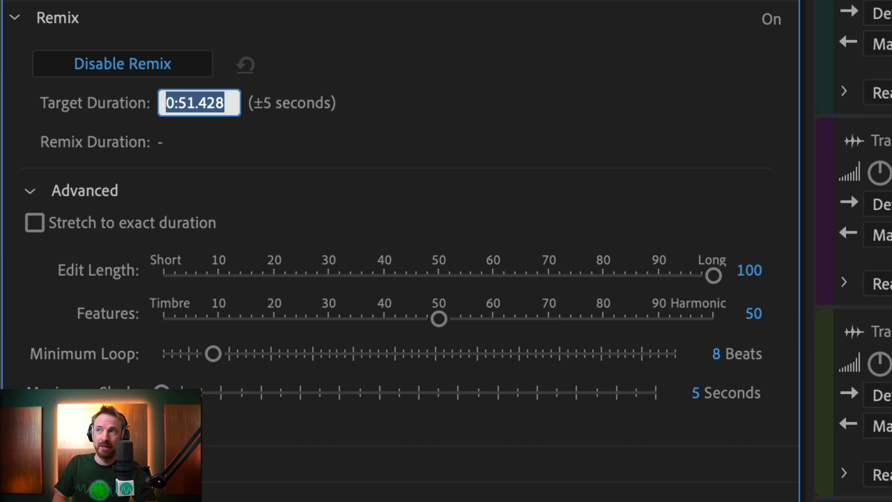
{"action": "type", "text": "2:"}
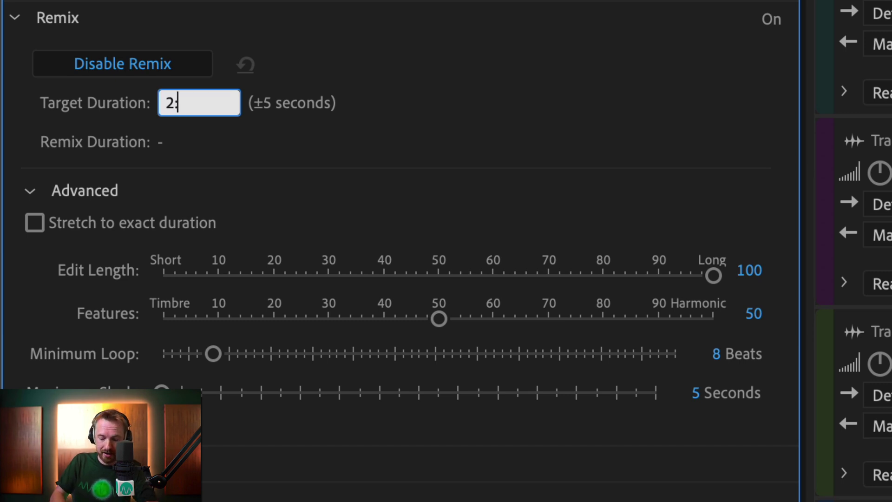
{"action": "type", "text": "00"}
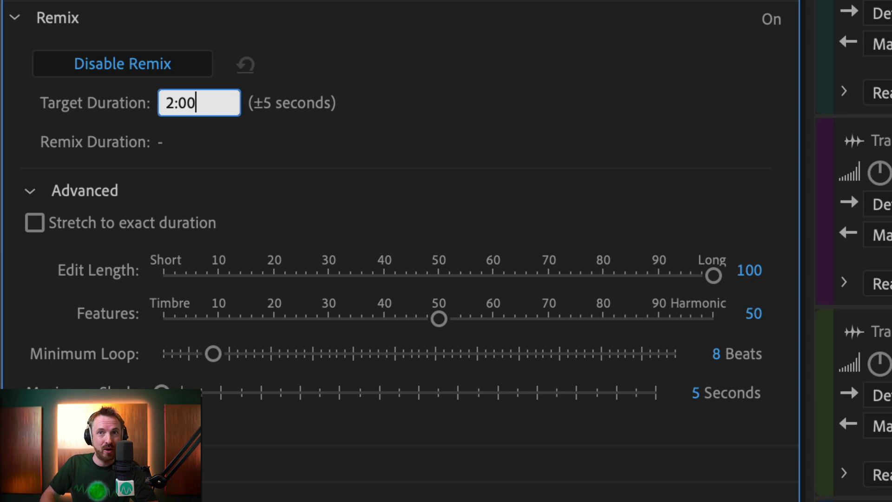
{"action": "key", "text": "Return"}
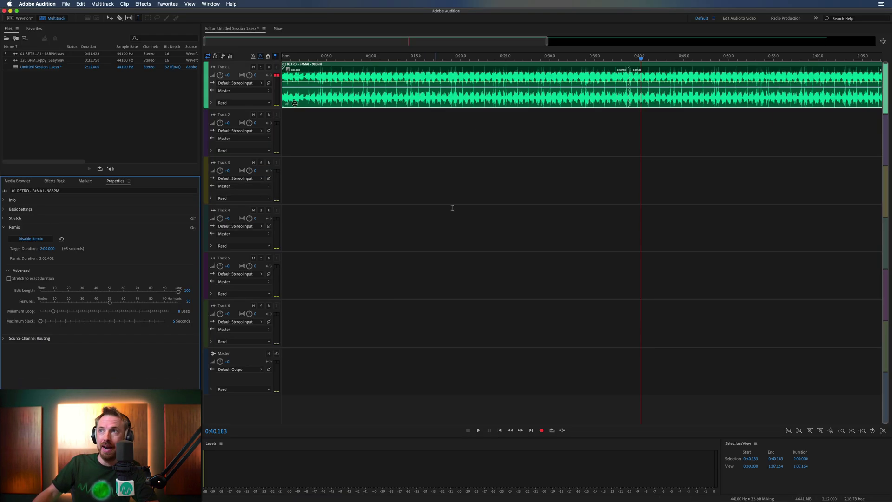
{"action": "double_click", "coordinate": [466, 57]}
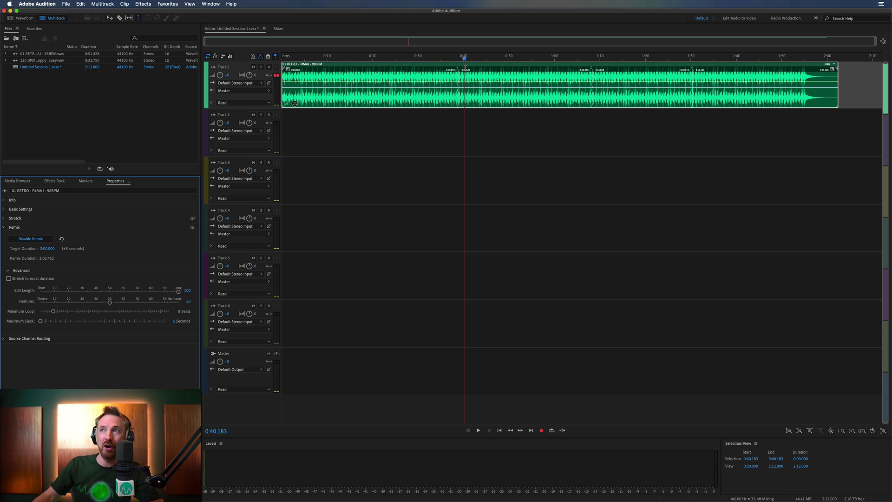
{"action": "left_click", "coordinate": [456, 58]}
{"action": "scroll", "coordinate": [457, 59], "scroll_direction": "up", "scroll_amount": 5}
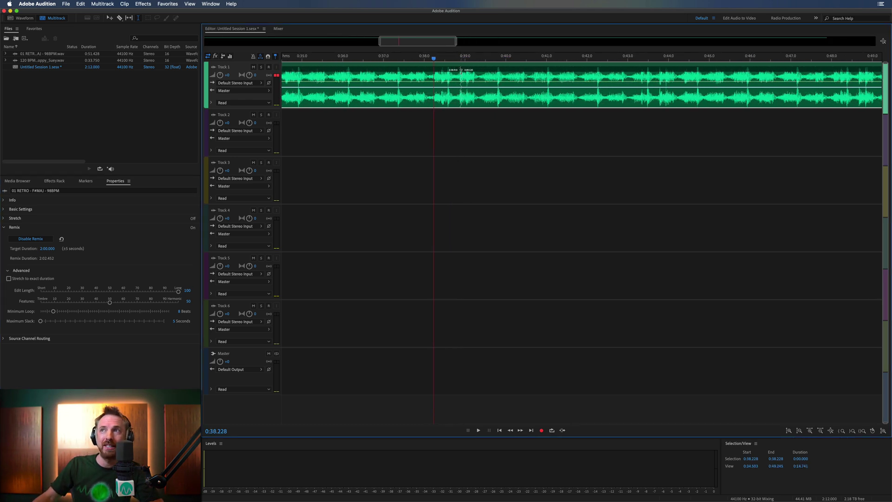
{"action": "scroll", "coordinate": [471, 121], "scroll_direction": "up", "scroll_amount": 4}
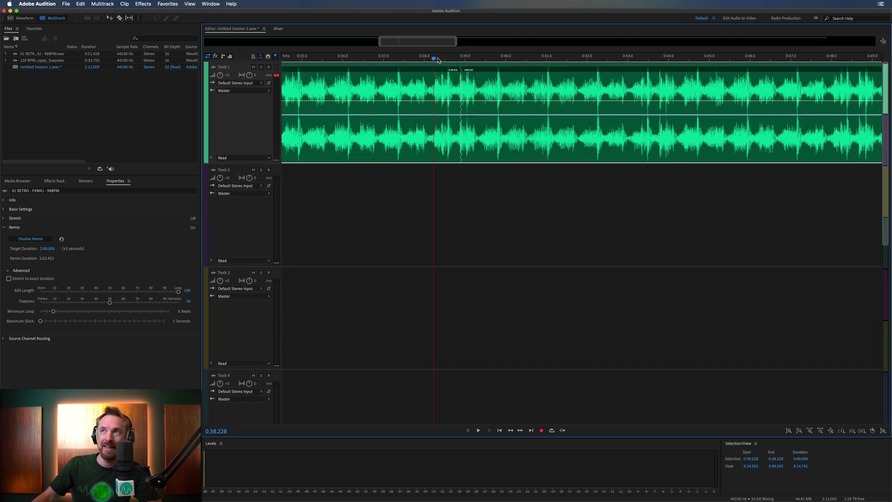
{"action": "left_click_drag", "start_coordinate": [471, 62], "coordinate": [353, 59]}
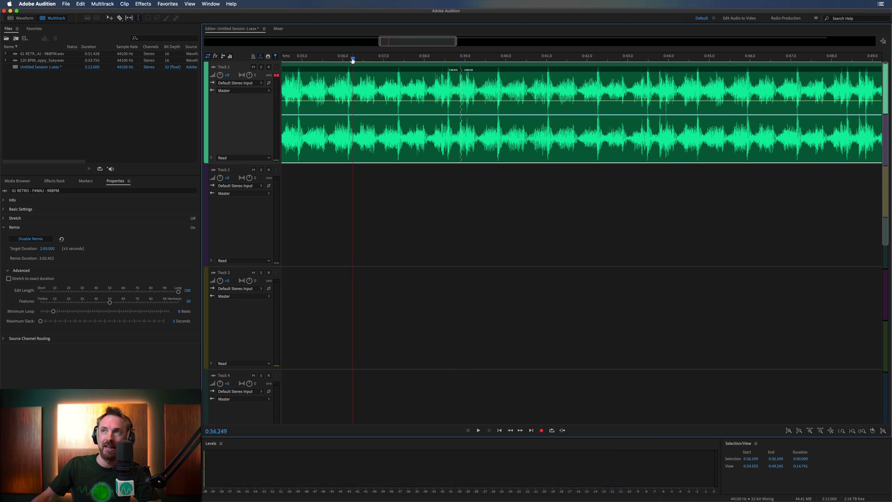
{"action": "key", "text": "space"}
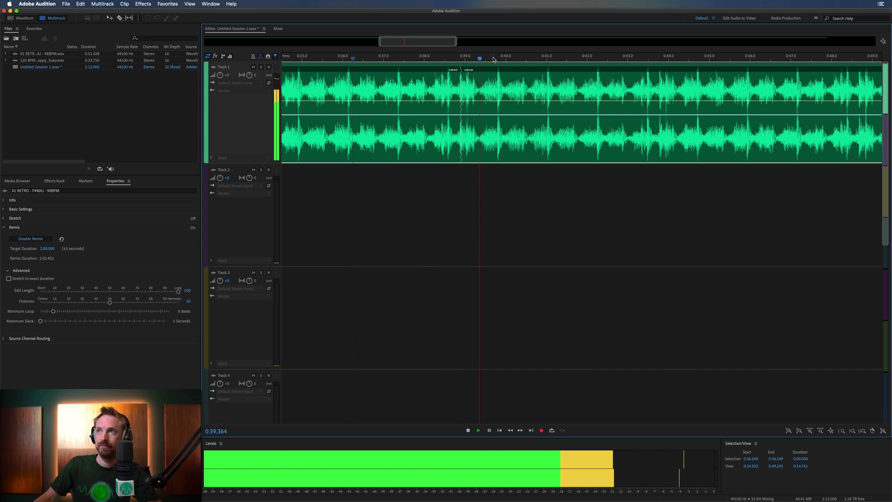
{"action": "scroll", "coordinate": [494, 59], "scroll_direction": "down", "scroll_amount": 5}
{"action": "scroll", "coordinate": [494, 59], "scroll_direction": "down", "scroll_amount": 5}
{"action": "key", "text": "space"}
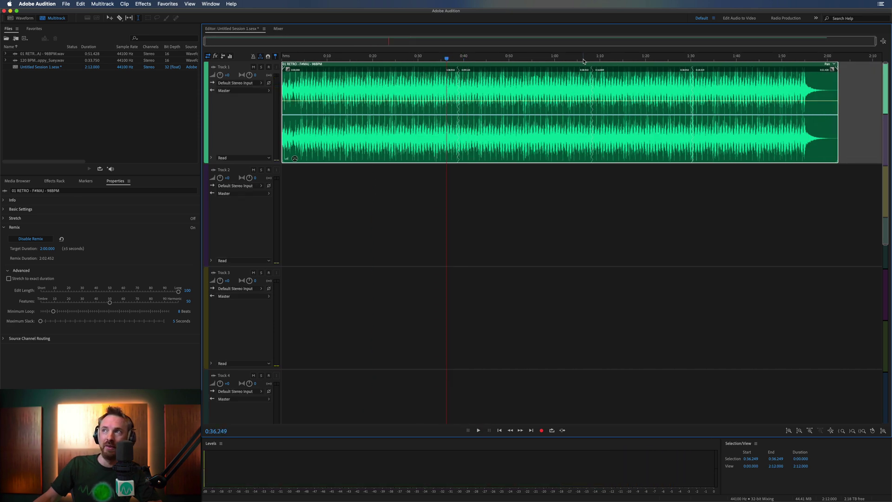
{"action": "key", "text": "space"}
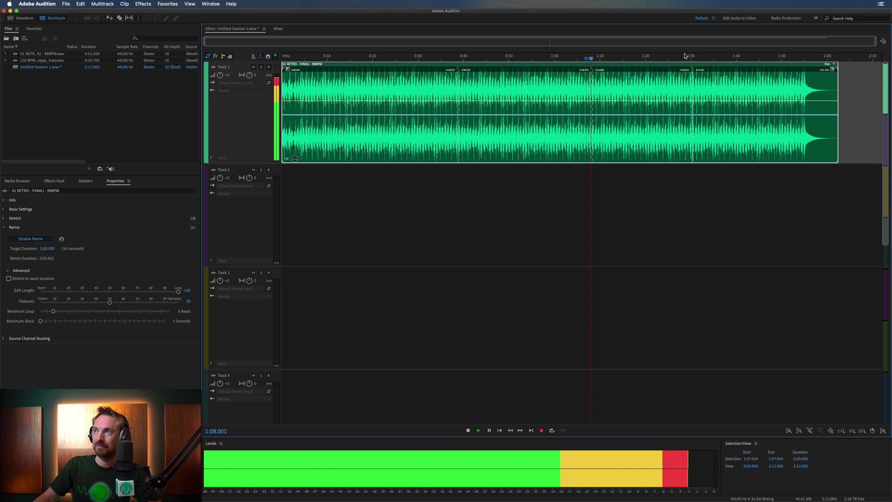
{"action": "left_click", "coordinate": [687, 59]}
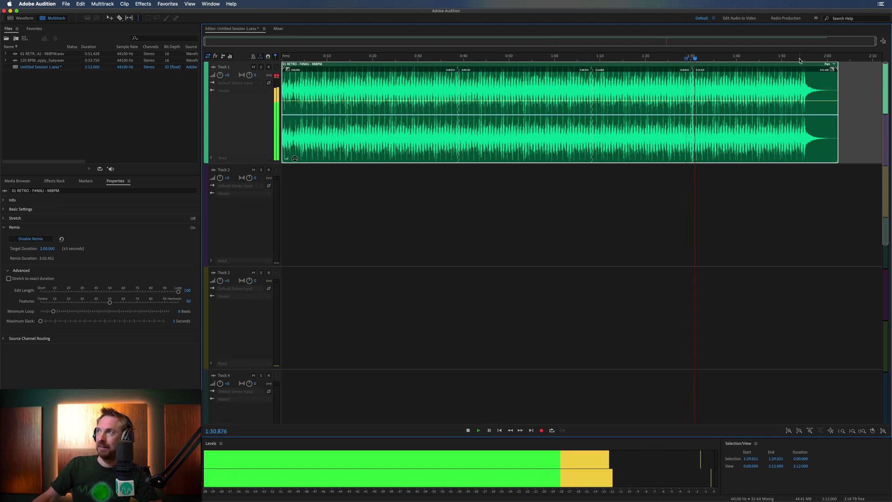
{"action": "key", "text": "space"}
{"action": "key", "text": "space"}
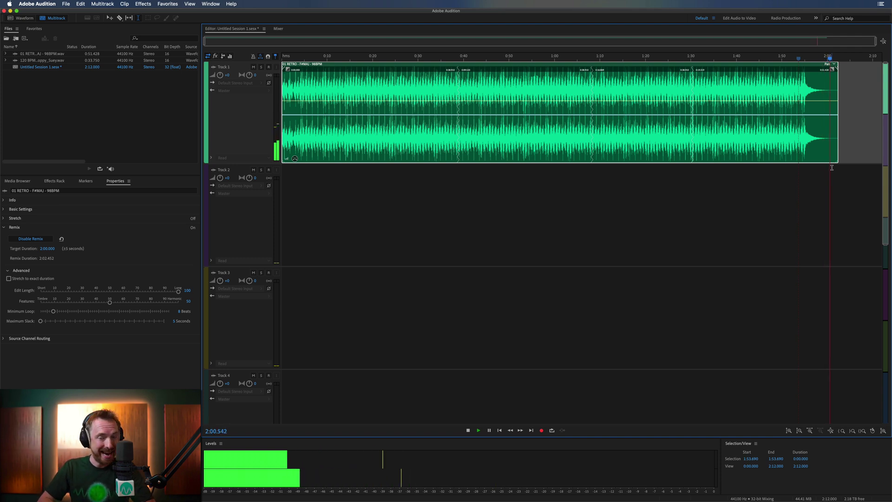
{"action": "key", "text": "space"}
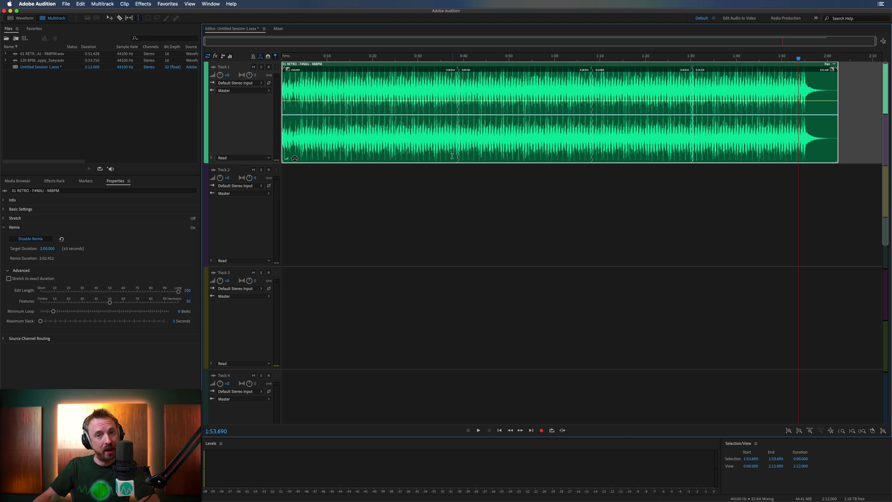
{"action": "right_click", "coordinate": [415, 141]}
{"action": "mouse_move", "coordinate": [492, 358]}
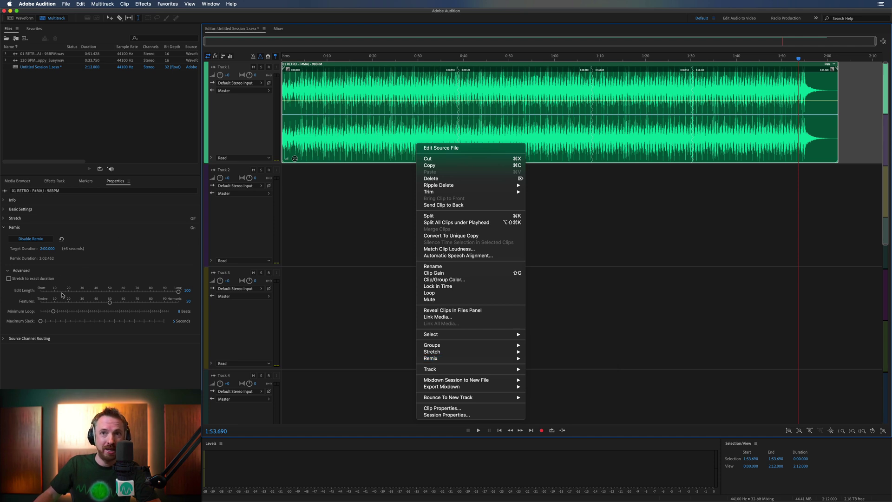
{"action": "left_click", "coordinate": [130, 263]}
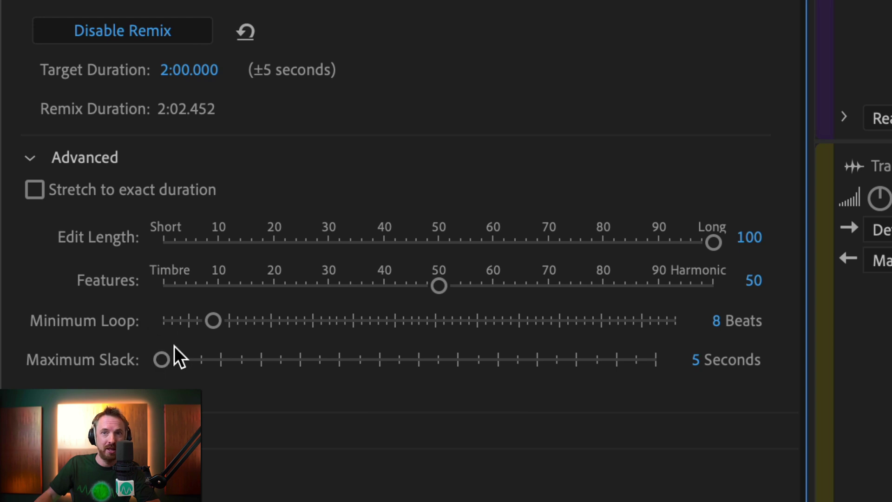